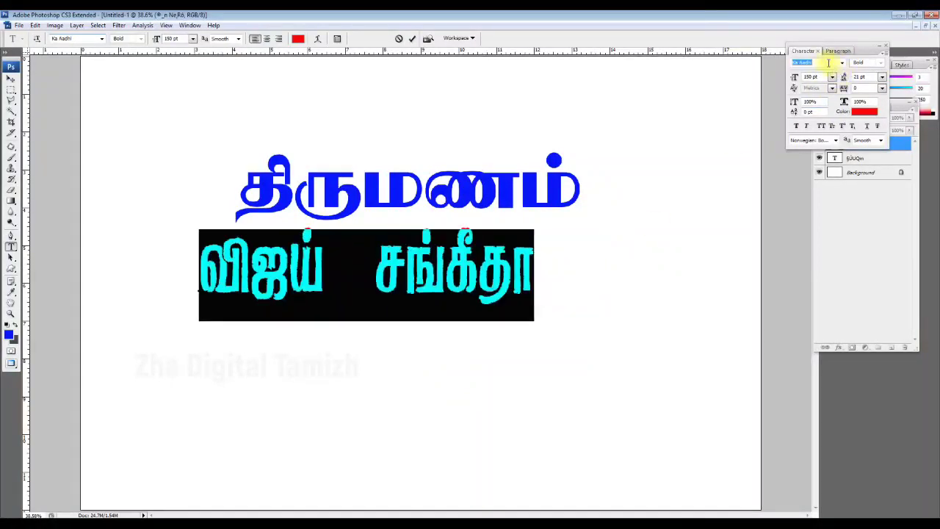
- Cycle the names line through the next two Ka-series Tamil fonts
key("Down")
key("Down")
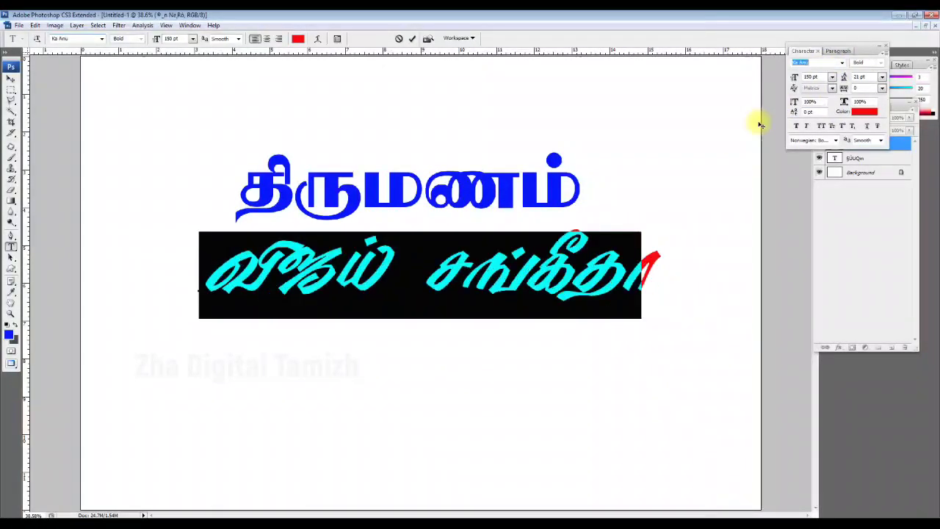
key("Down")
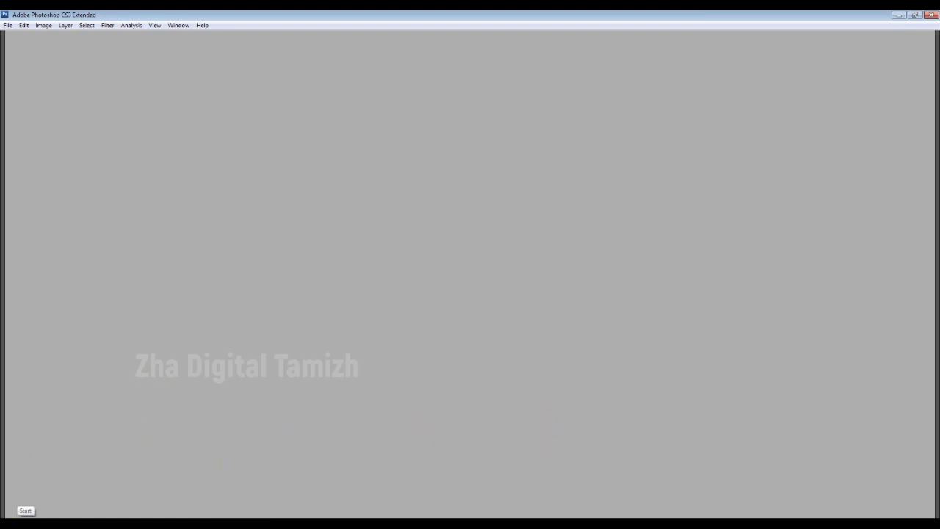
- Launch Character Map via a Start search for 'charact' and centre its window
key("super")
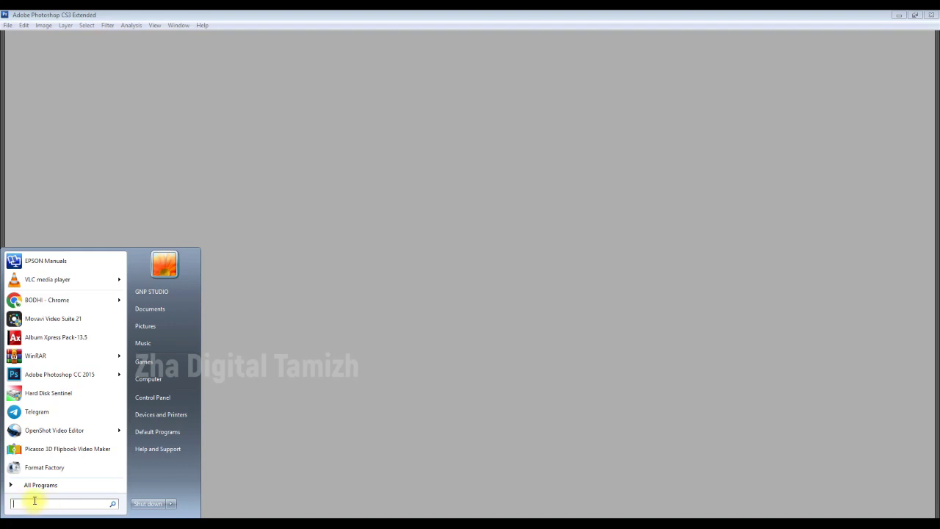
type("char")
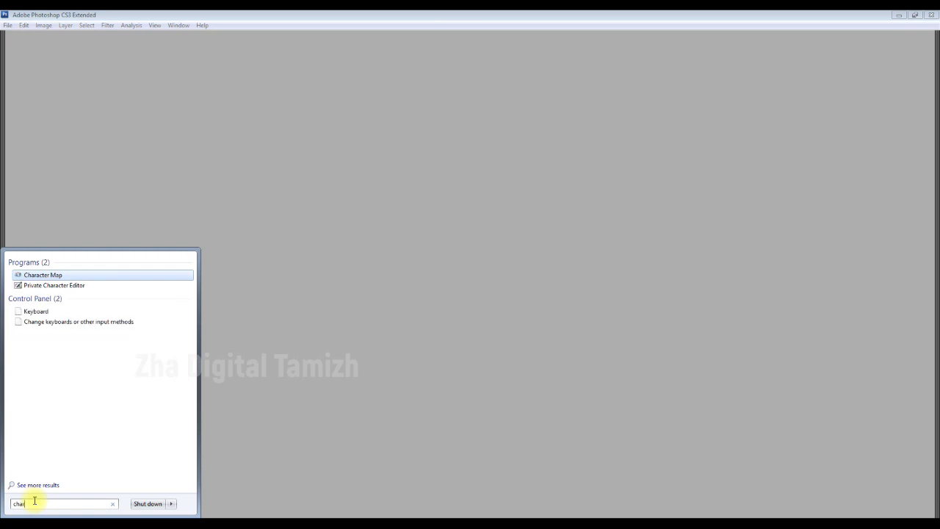
type("a")
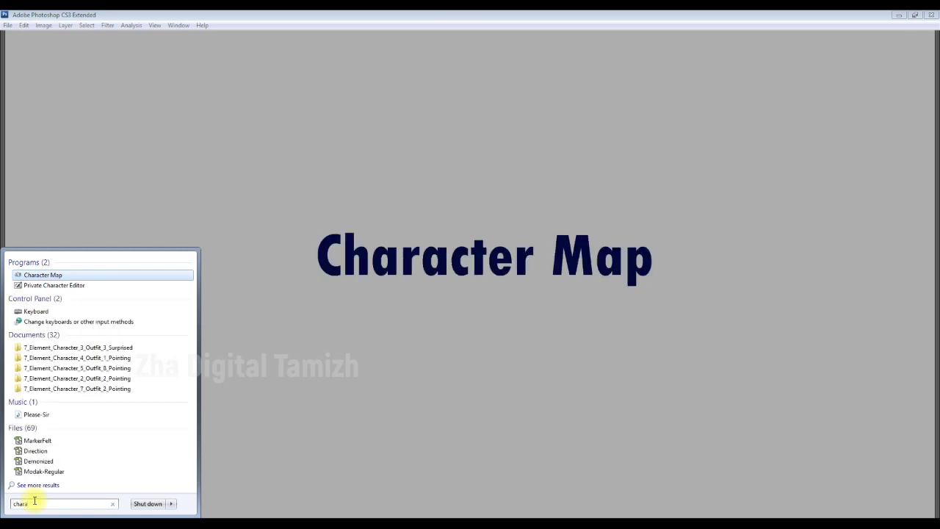
type("ct")
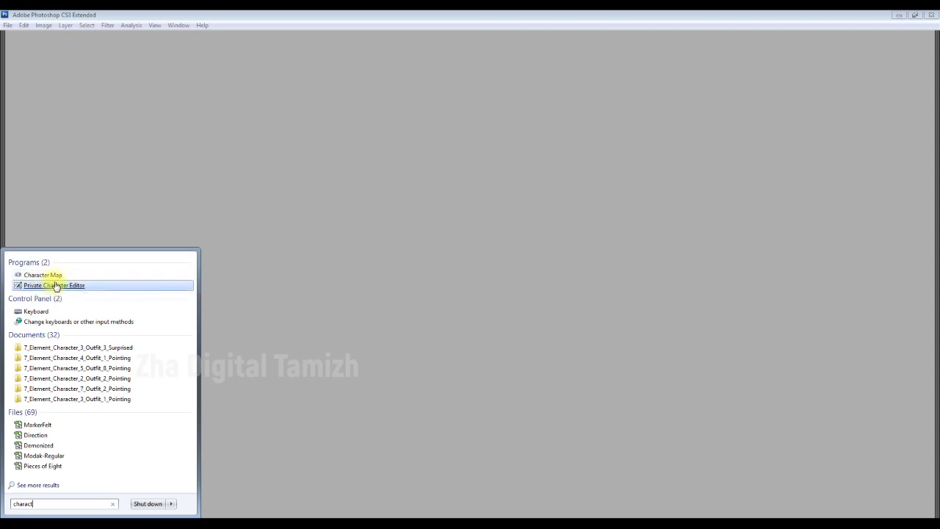
left_click(66, 276)
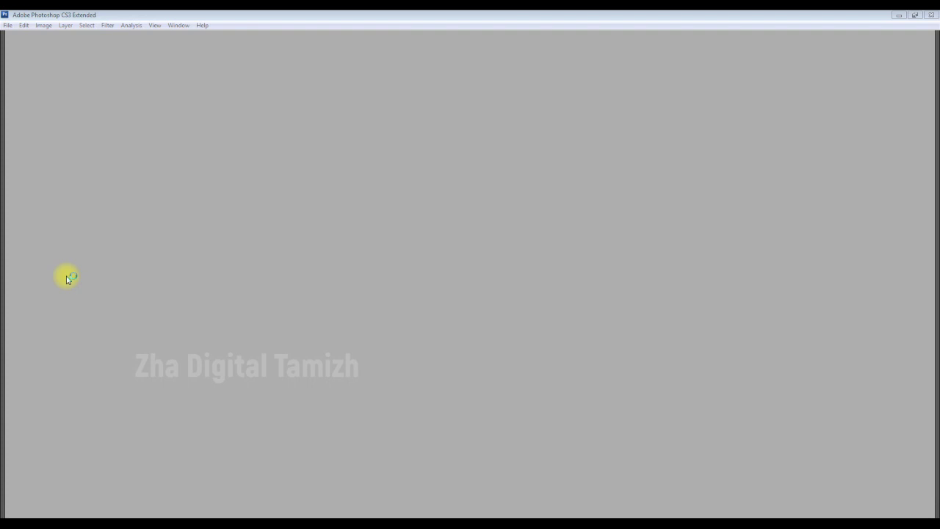
mouse_move(90, 53)
left_mouse_down()
mouse_move(429, 113)
mouse_move(594, 105)
left_mouse_up()
left_click(568, 322)
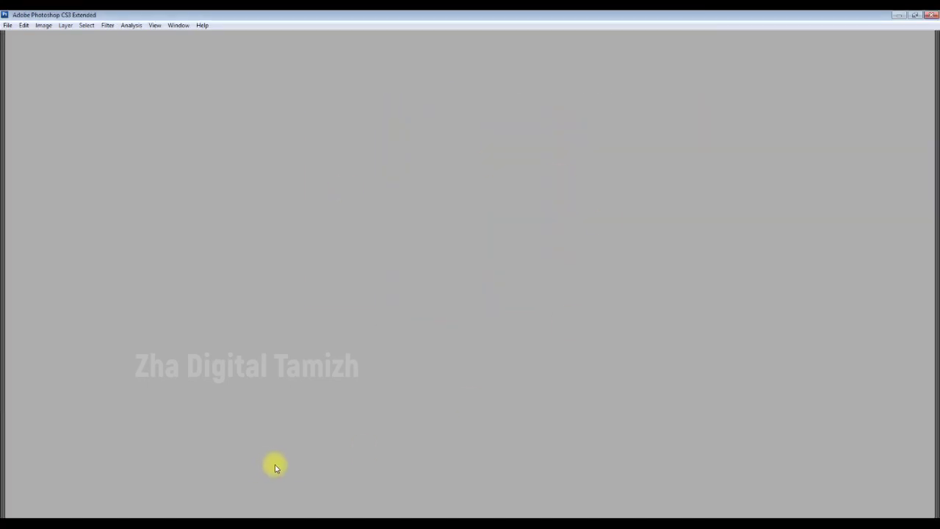
- Create a new white 18 × 12 inch, 200 ppi document and fit it on screen
key("alt+Tab")
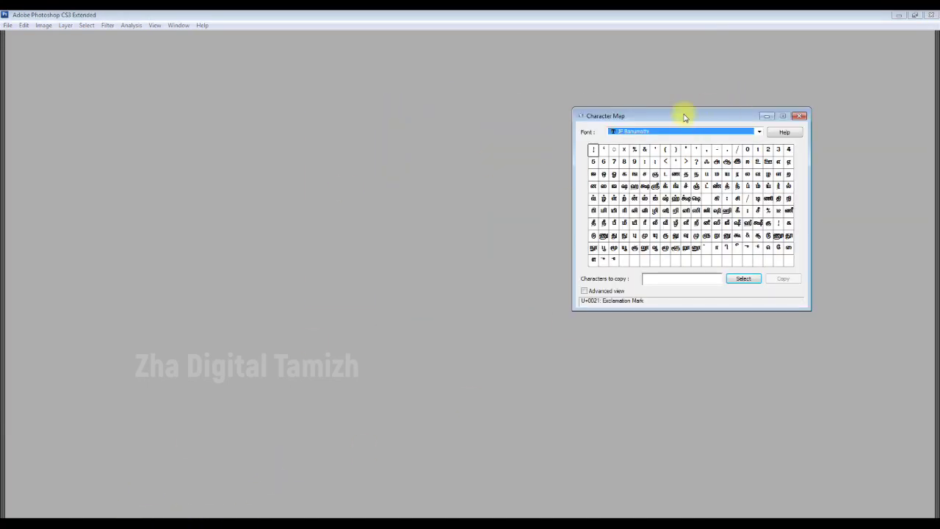
left_click_drag(684, 117, 689, 138)
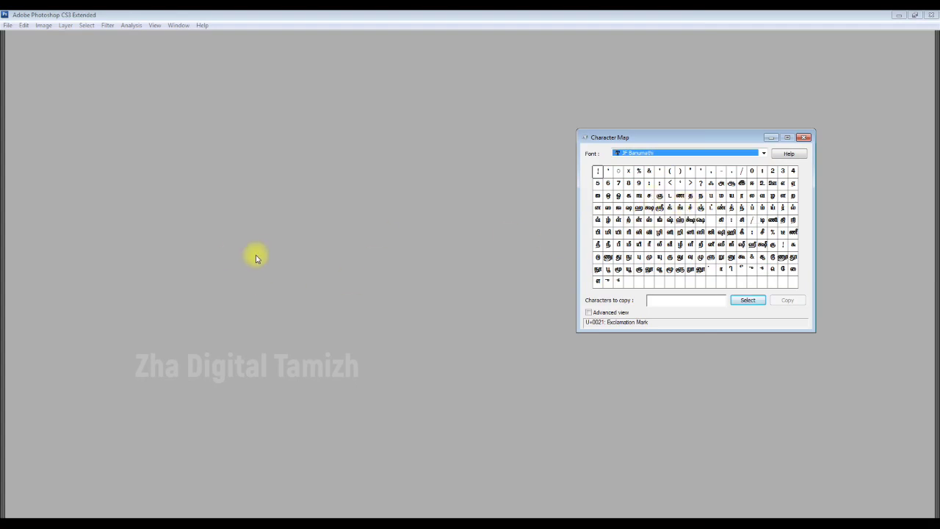
left_click(246, 218)
key("ctrl+n")
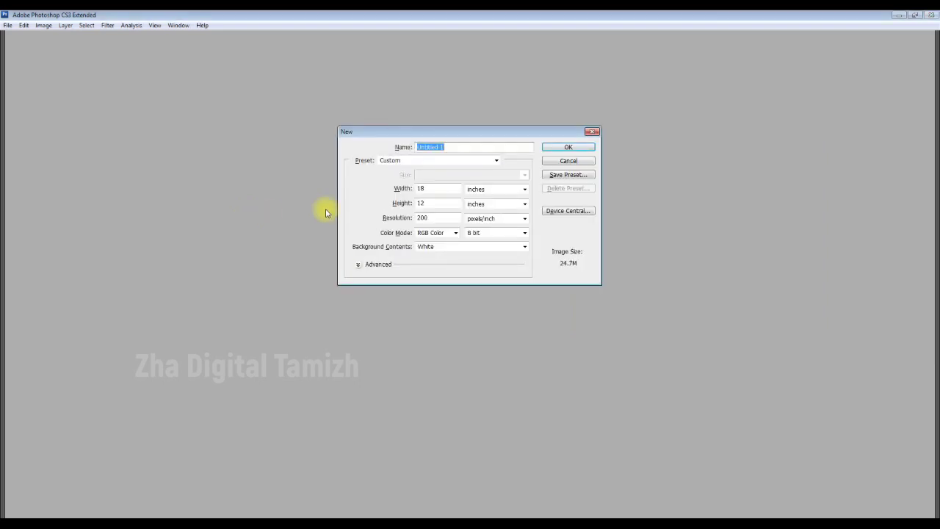
key("Return")
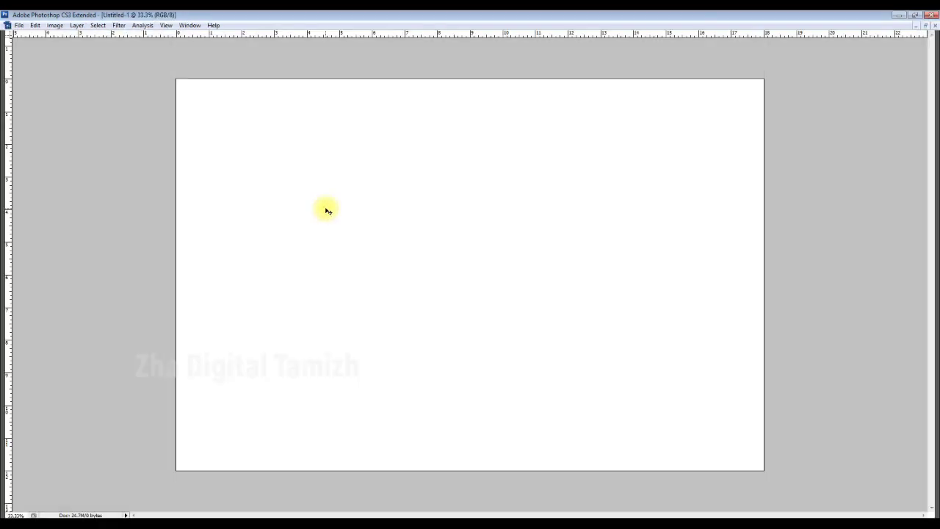
key("ctrl+0")
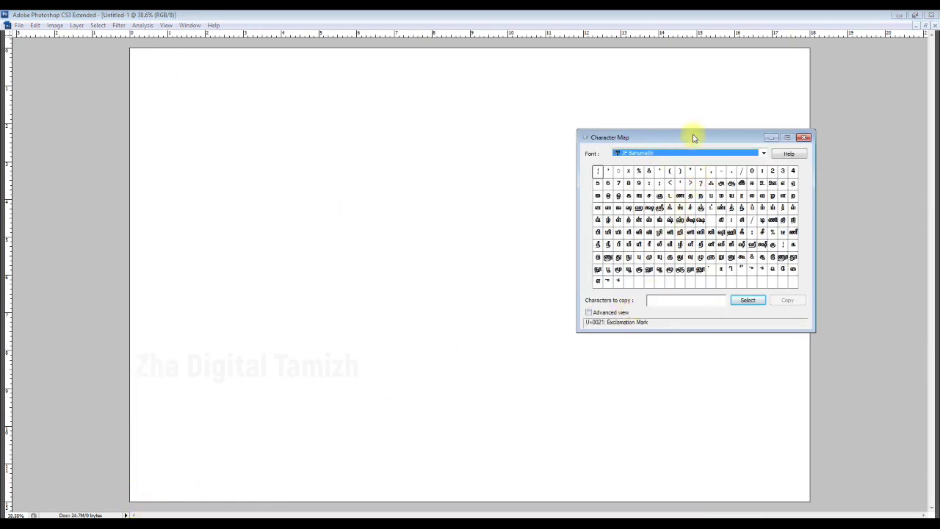
- Keep JF Banumathi as the Character Map font
left_click_drag(694, 138, 611, 137)
left_click(679, 155)
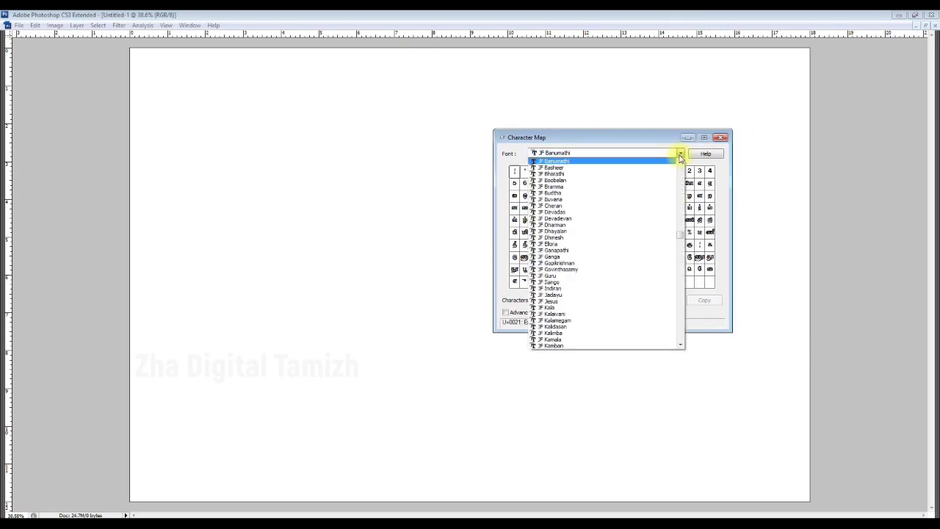
mouse_move(679, 235)
left_mouse_down()
mouse_move(683, 344)
mouse_move(682, 210)
left_mouse_up()
left_click(703, 191)
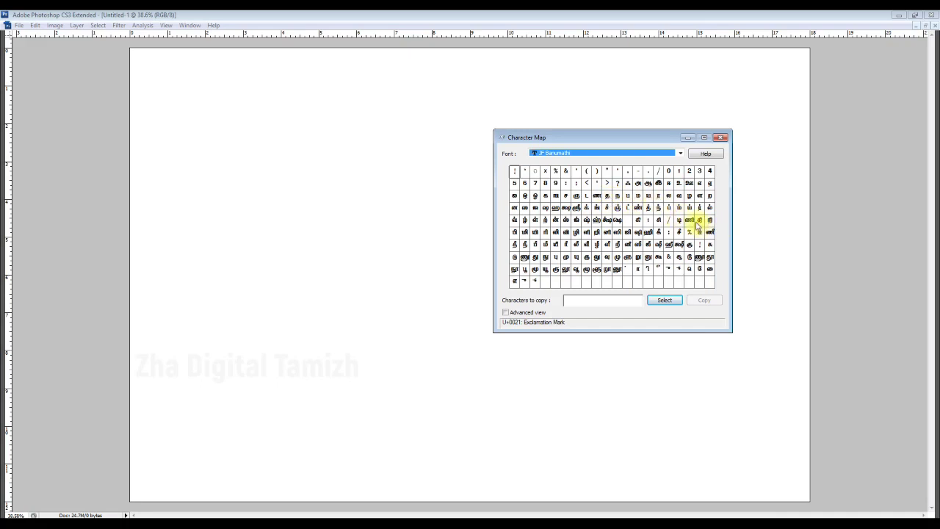
- Add the glyphs spelling திருமணம் to the Characters to copy field
double_click(698, 219)
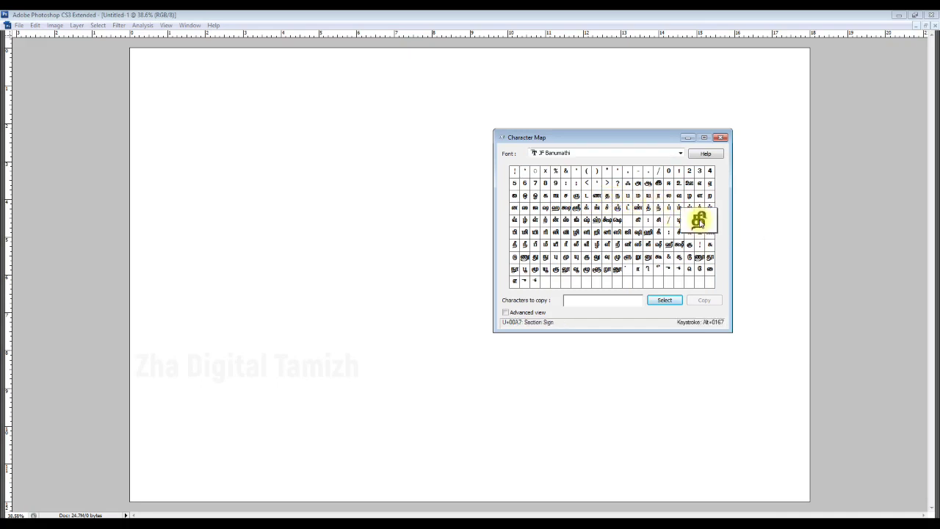
double_click(586, 257)
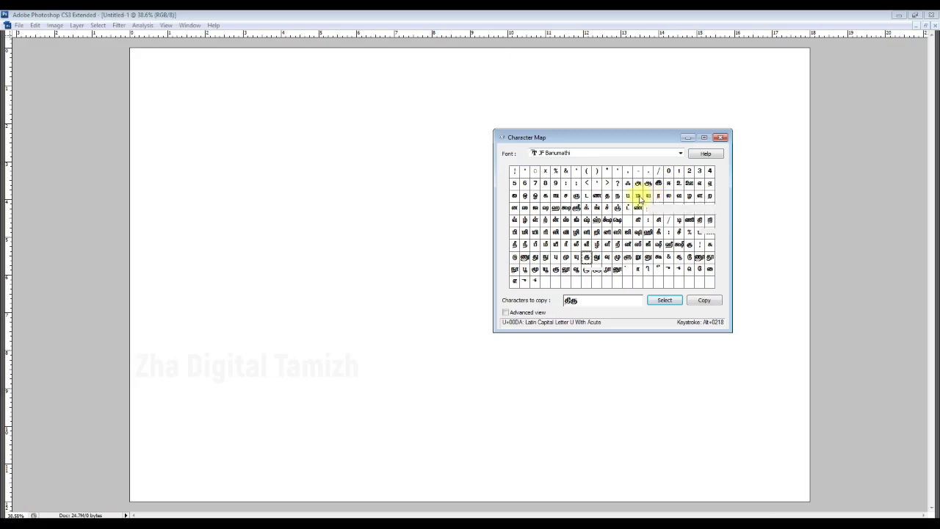
double_click(637, 196)
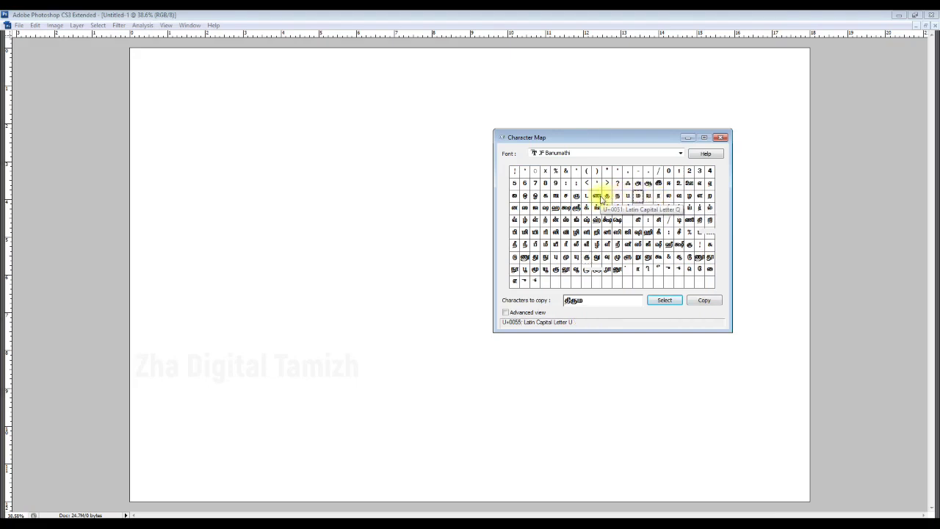
double_click(597, 196)
double_click(679, 209)
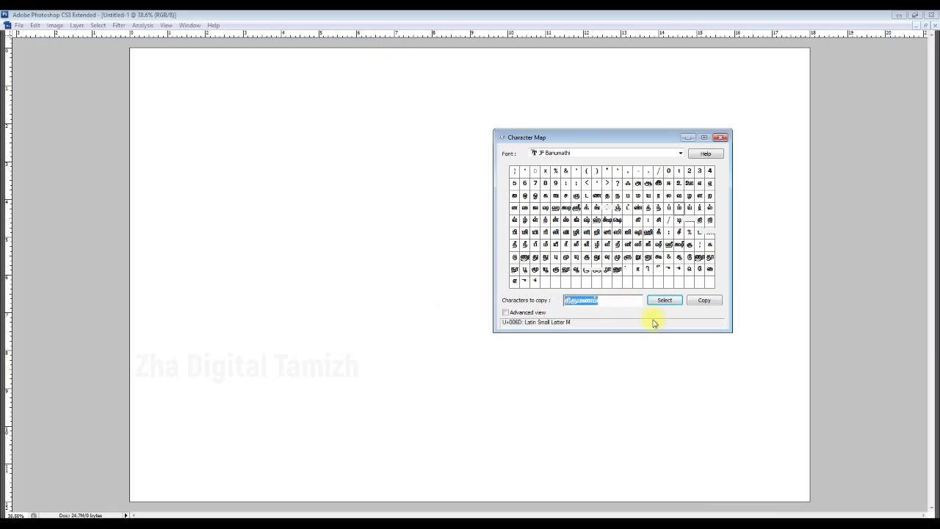
- Return to Photoshop and set the text colour to blue
left_click(237, 186)
key("Tab")
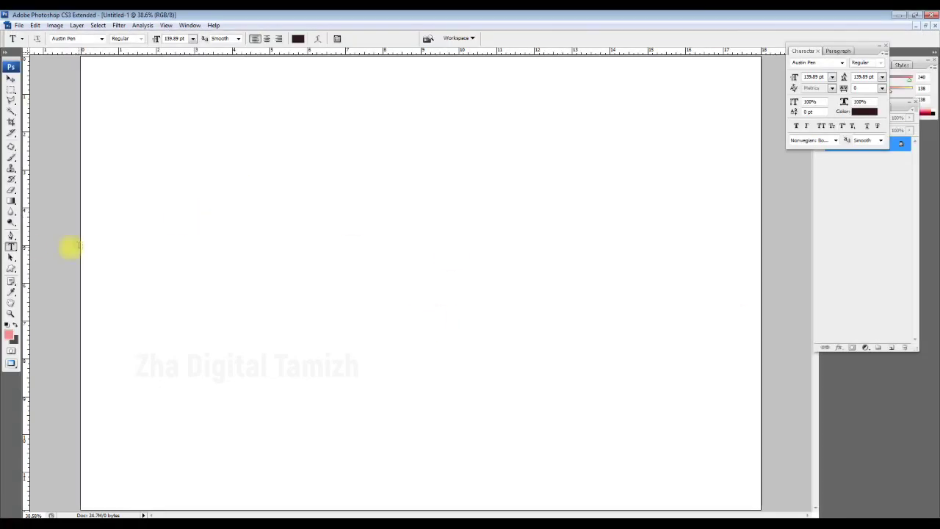
left_click(296, 39)
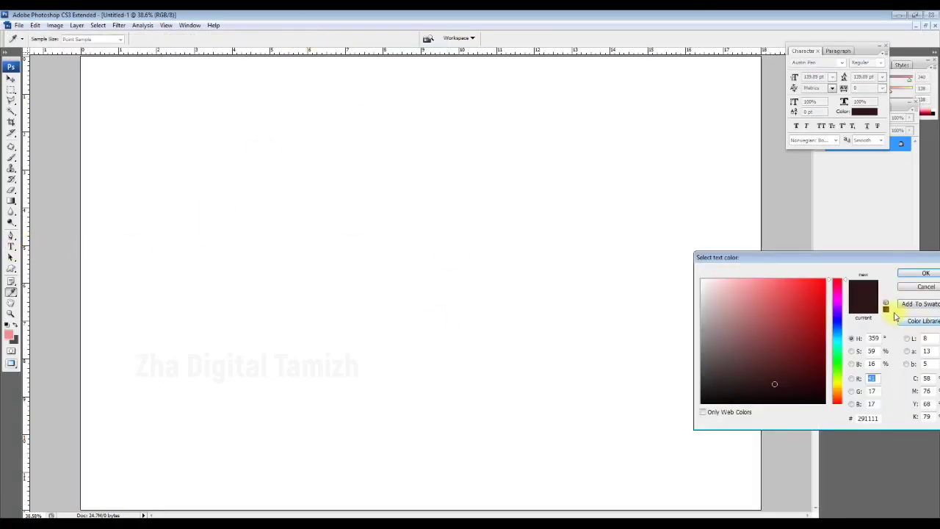
left_click(837, 320)
left_click(925, 272)
- Paste திருமணம் onto the canvas and apply the Ka Vasantham font
left_click(242, 231)
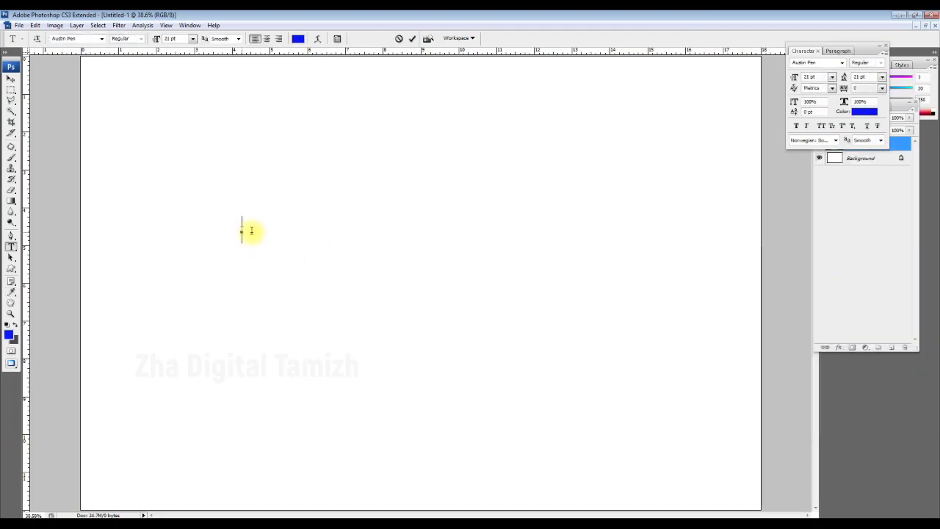
right_click(250, 229)
left_click(289, 268)
left_click_drag(260, 243, 345, 245)
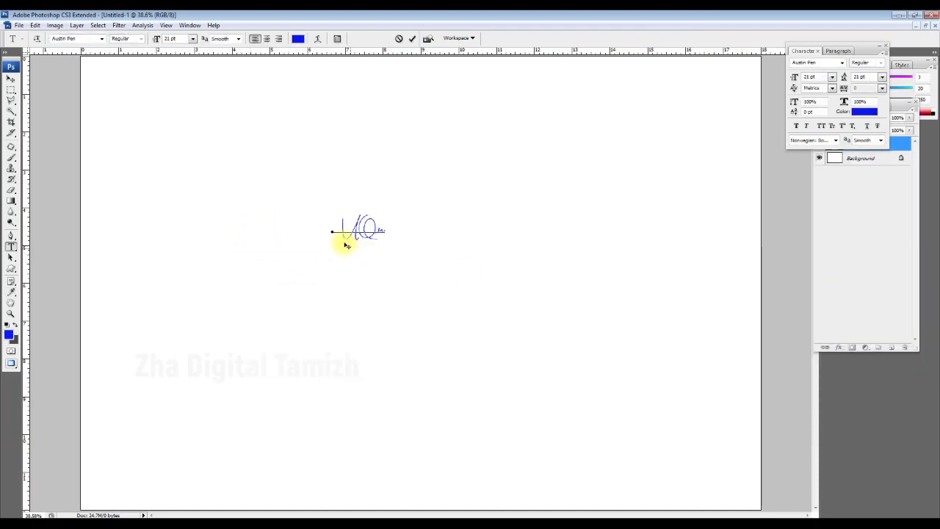
key("ctrl+a")
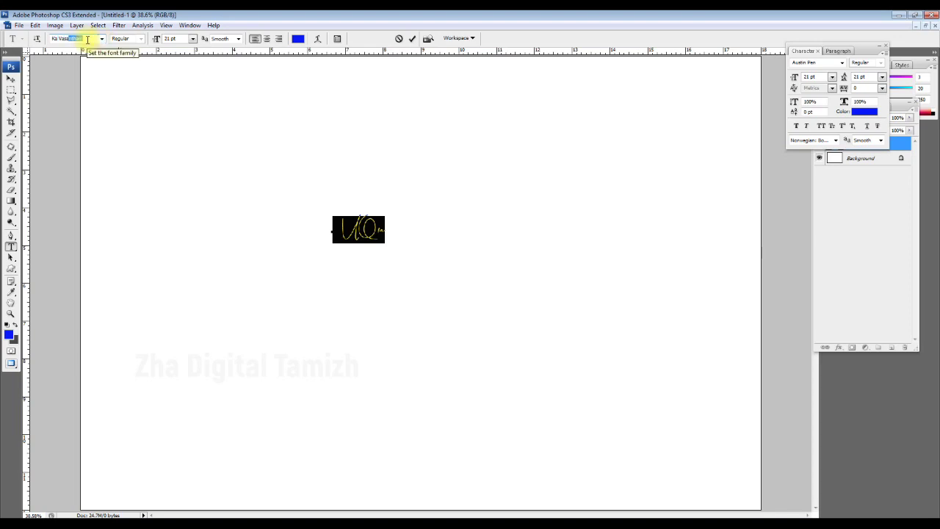
key("Return")
- Set the title to 72 pt, nudge it slightly, and commit the text
left_click(327, 203)
double_click(335, 229)
left_click(828, 81)
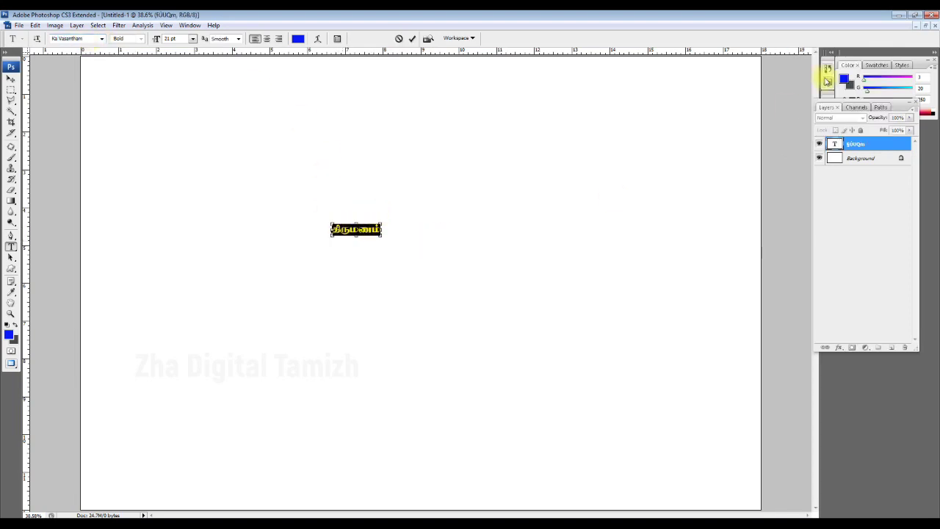
left_click(828, 81)
left_click(833, 76)
left_click(830, 248)
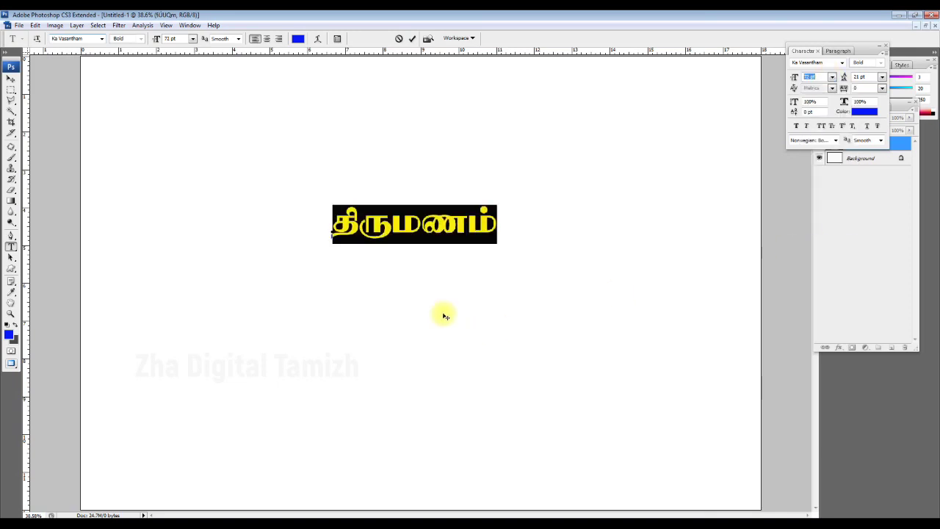
left_click_drag(443, 315, 419, 287)
key("ctrl+Return")
- Resize the title to 150 pt and move it toward the canvas centre
left_click(414, 214)
key("ctrl+a")
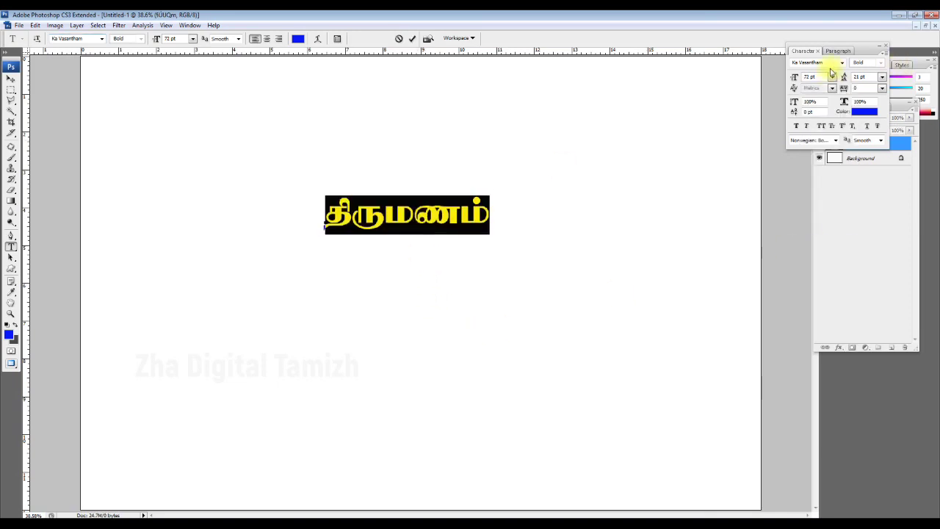
type("150")
key("Return")
key("ctrl+Return")
left_click_drag(525, 213, 444, 212)
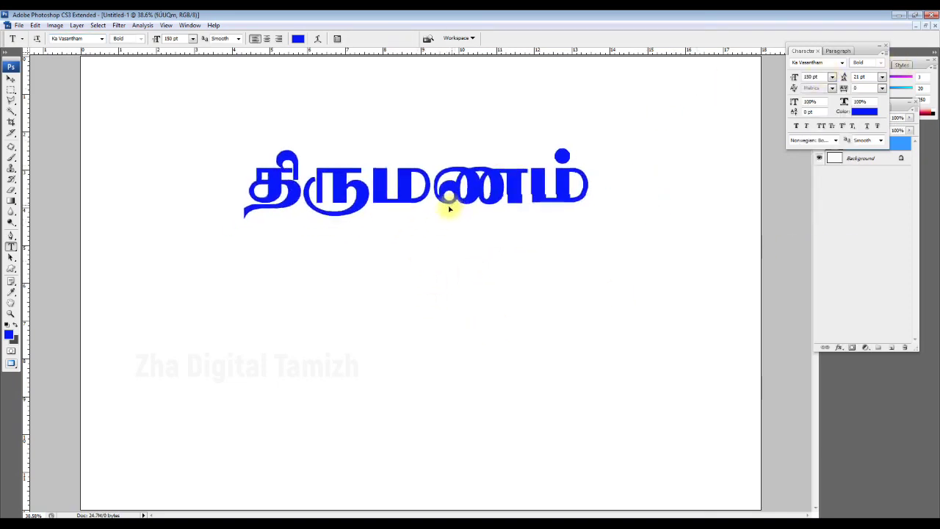
- Bring Character Map forward and move it away from the title
left_click(145, 514)
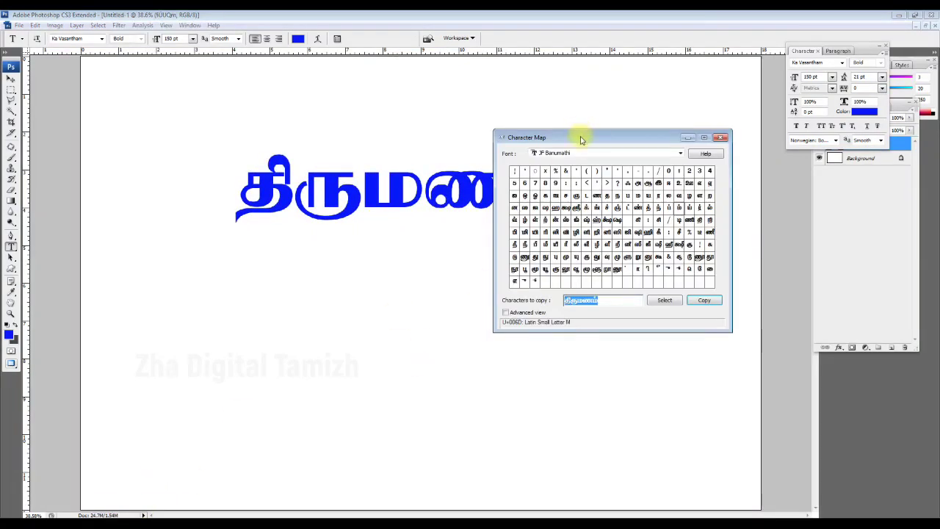
left_click_drag(580, 140, 594, 252)
left_click(609, 265)
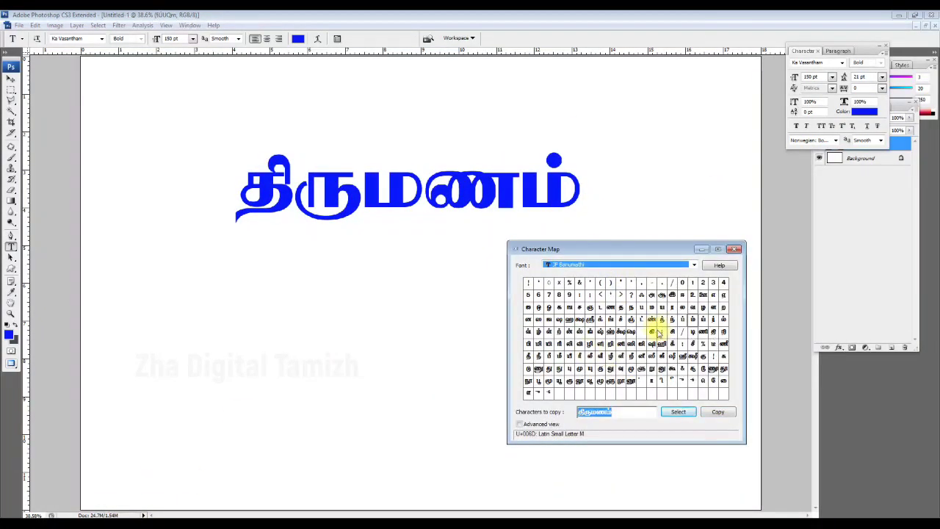
left_click(848, 506)
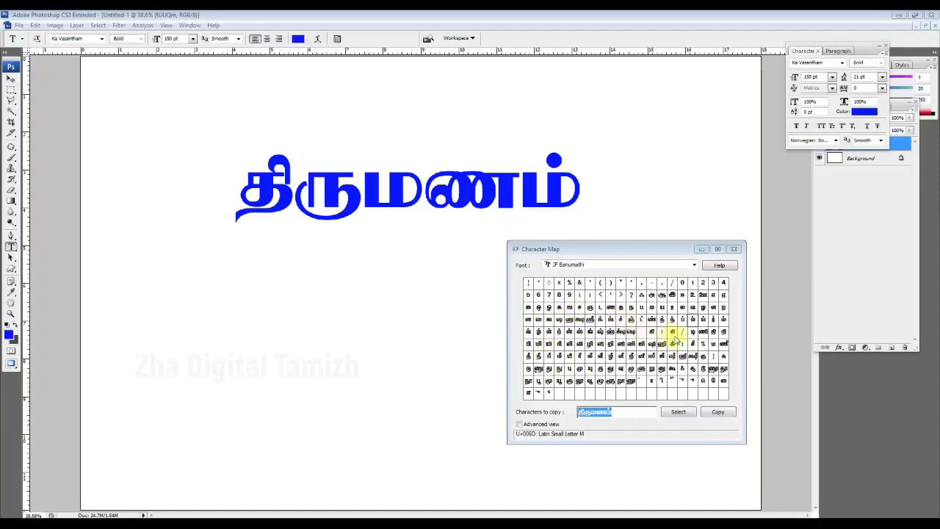
- Replace the copy field's contents with the Tamil glyphs of the couple's two names
double_click(557, 319)
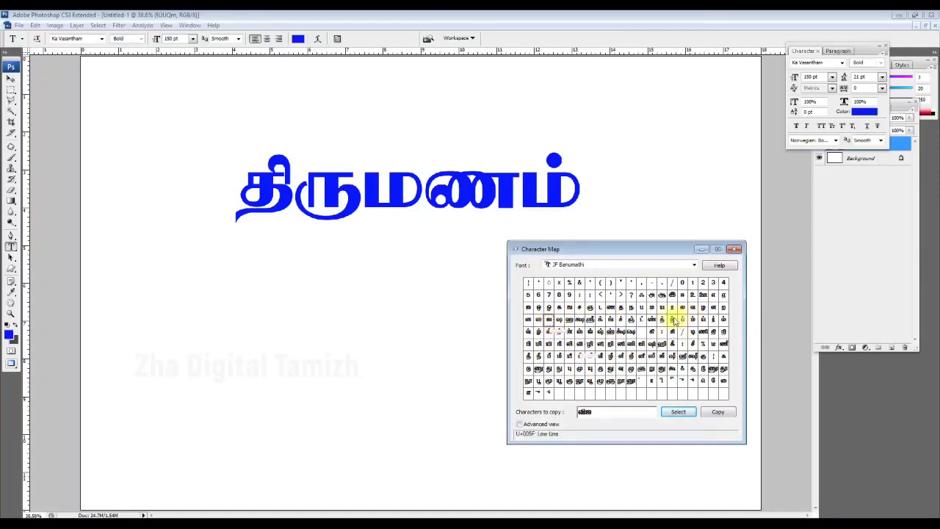
double_click(703, 319)
double_click(593, 308)
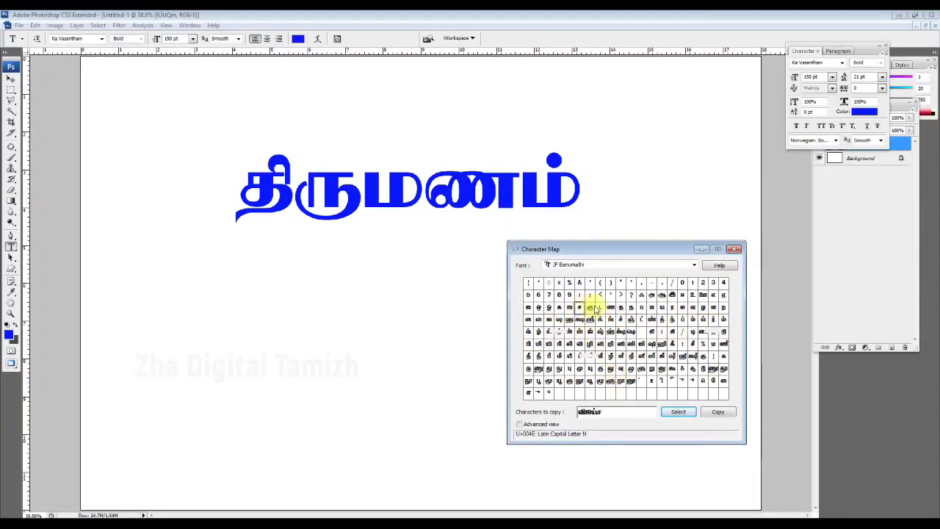
double_click(611, 319)
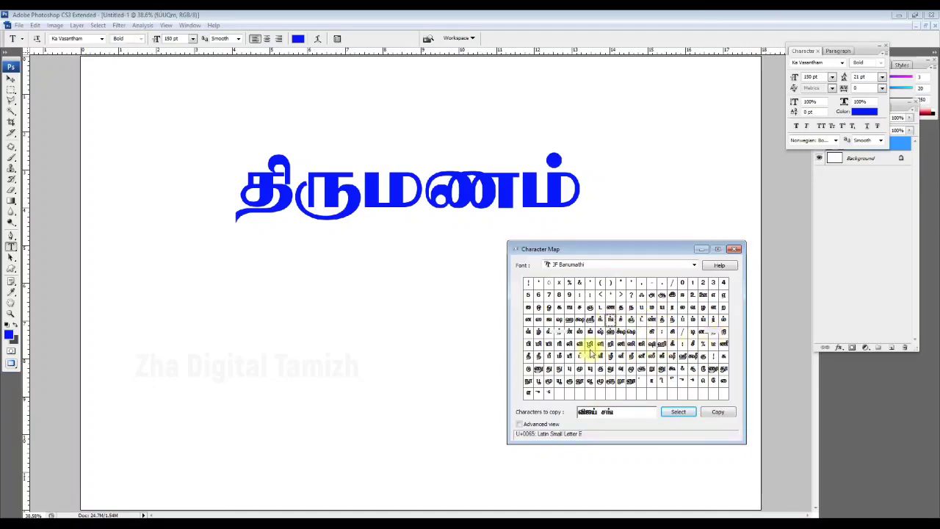
double_click(662, 344)
double_click(622, 307)
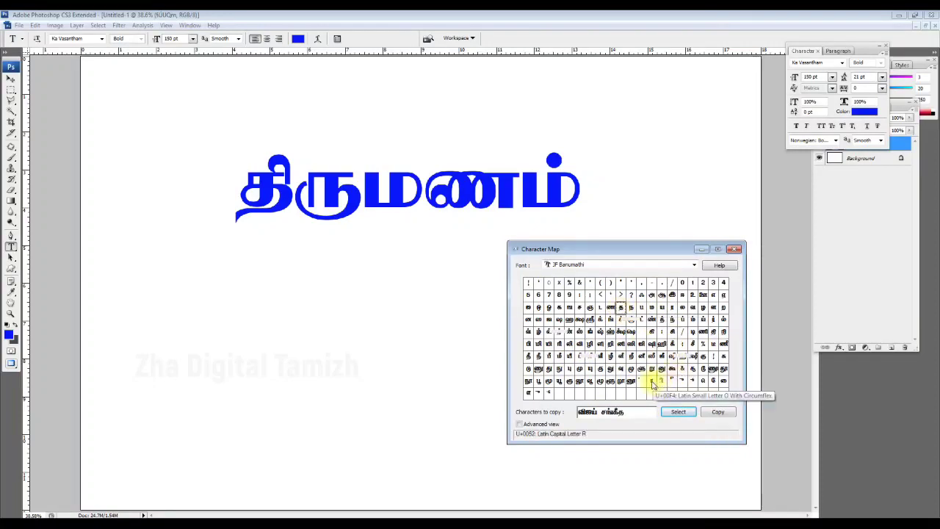
double_click(651, 381)
left_click(330, 318)
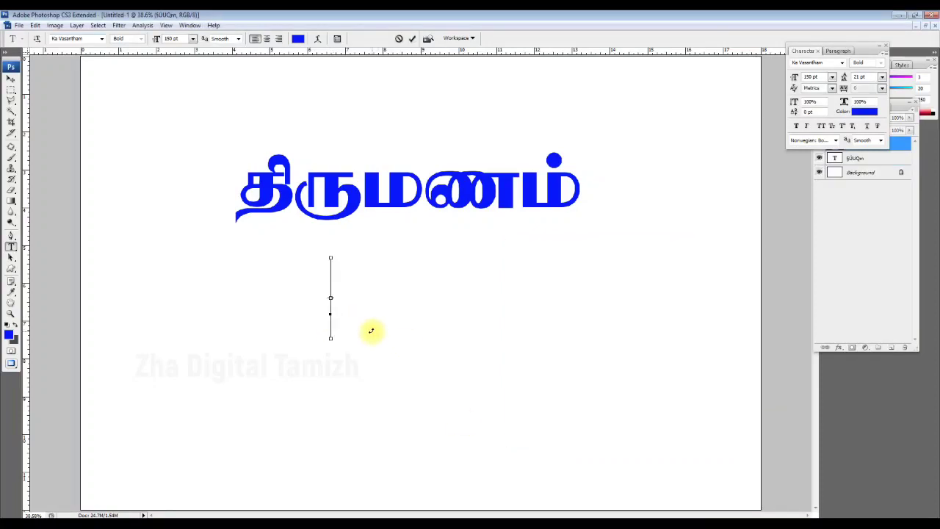
- Paste the names below the title and colour them red
key("ctrl+v")
key("ctrl+a")
left_click(297, 38)
left_click(835, 273)
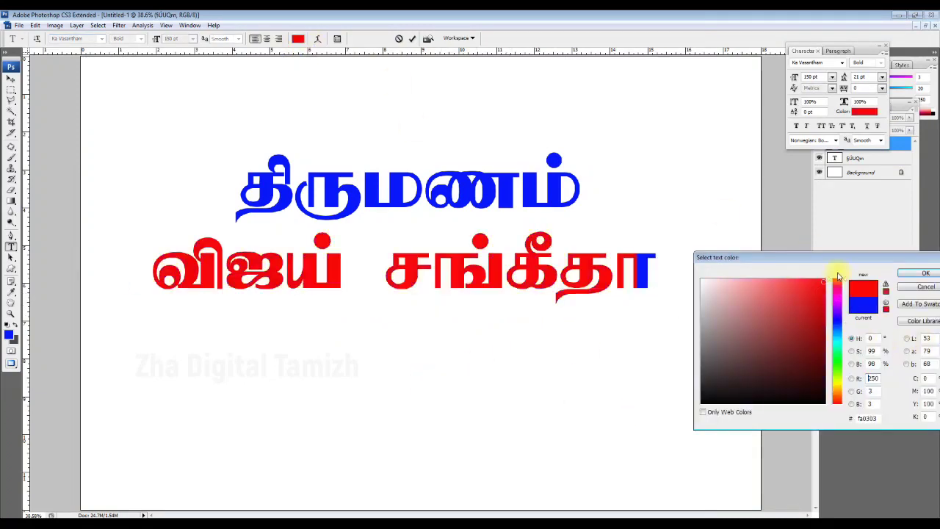
key("Return")
- Apply the Ka Veeram font to the whole names line
triple_click(558, 276)
left_click(842, 62)
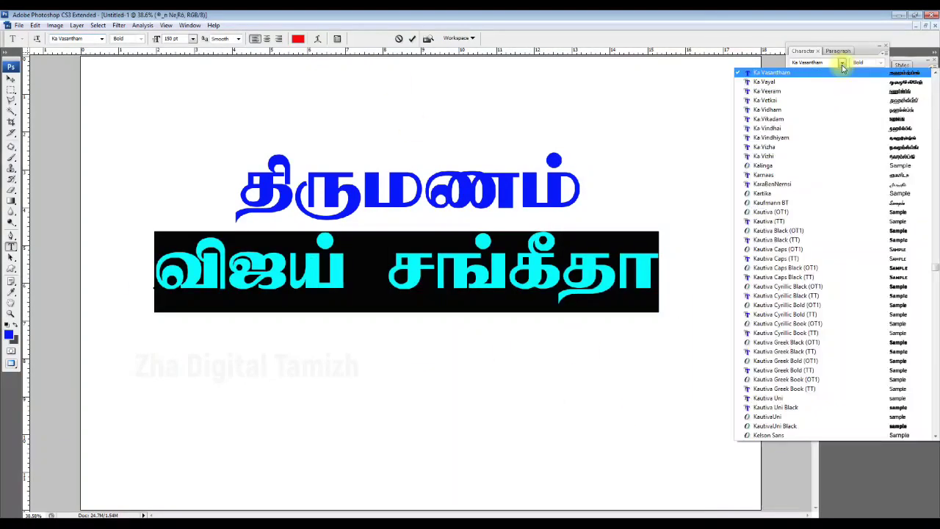
left_click(894, 94)
left_click(839, 63)
left_click(466, 283)
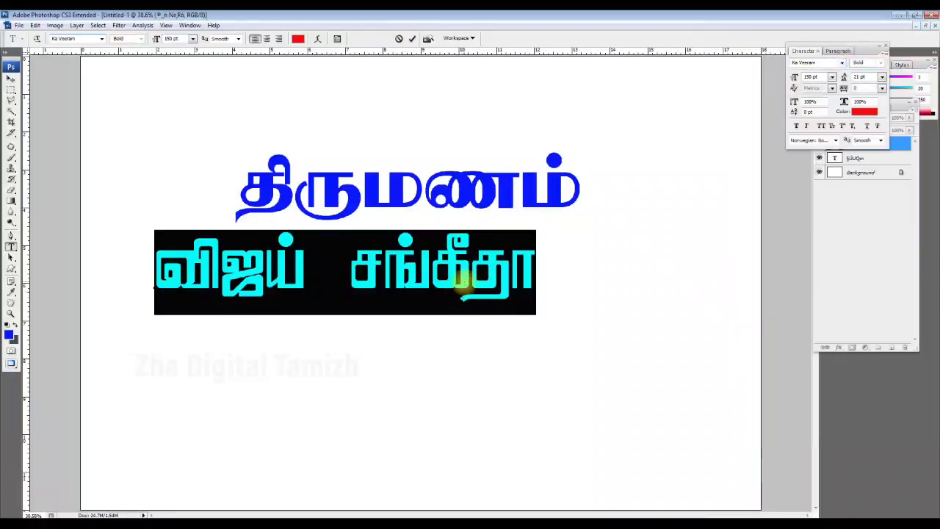
double_click(470, 290)
key("ctrl+a")
- Try several more Tamil fonts on the selected names line
key("Up")
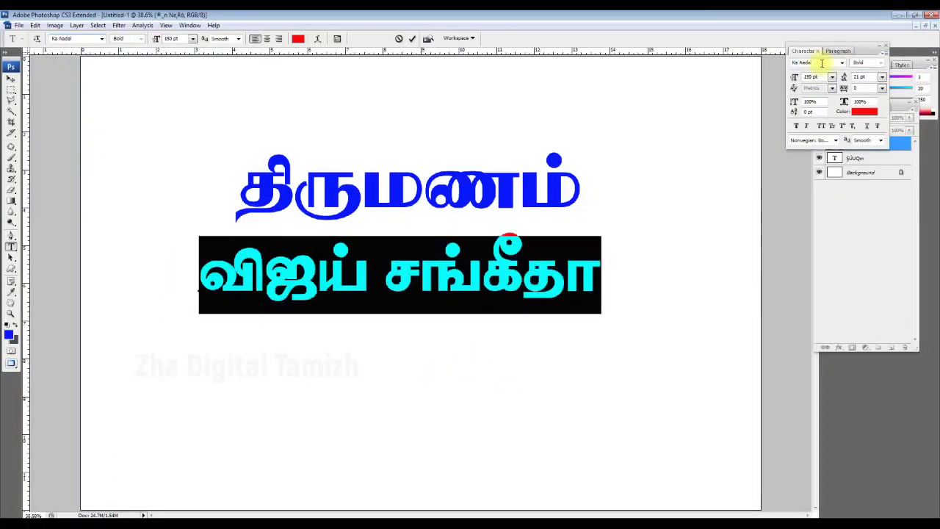
key("Up")
key("Up")
key("Up")
key("Down")
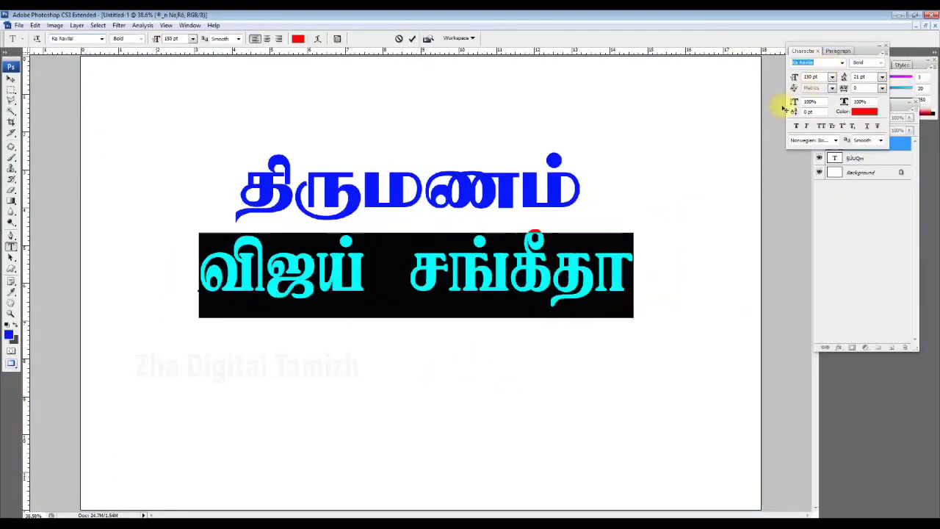
key("Down")
key("Down")
key("Down")
key("Down")
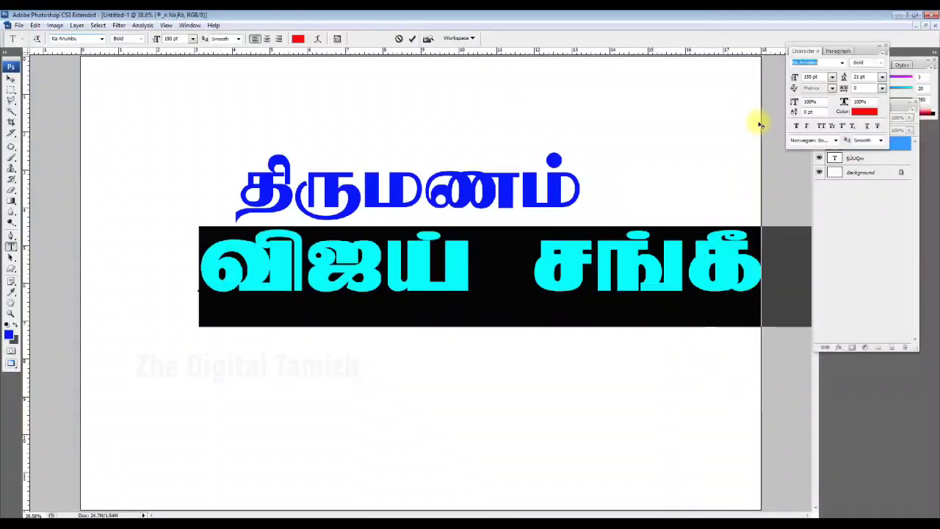
key("Down")
key("Down")
- Stretch the red names line wider and shift it left under the title
key("ctrl+Return")
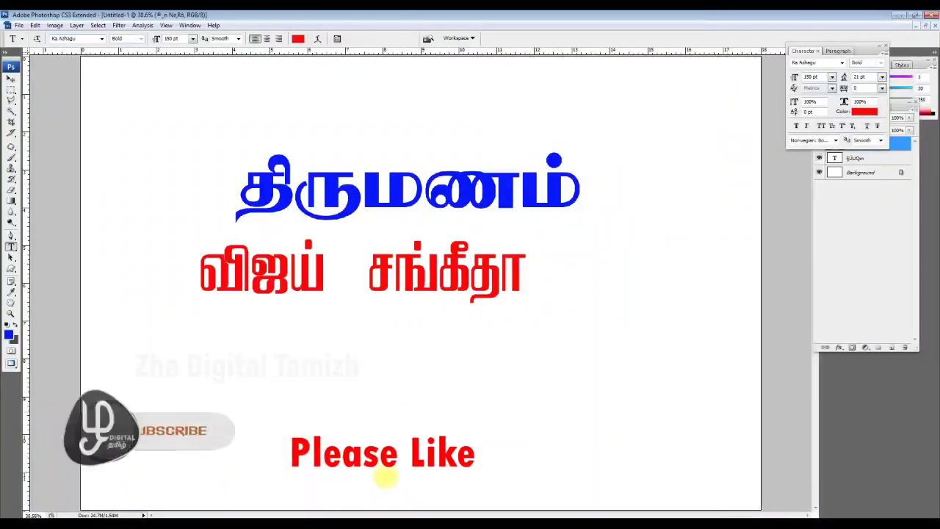
key("ctrl+t")
left_click_drag(527, 295, 662, 307)
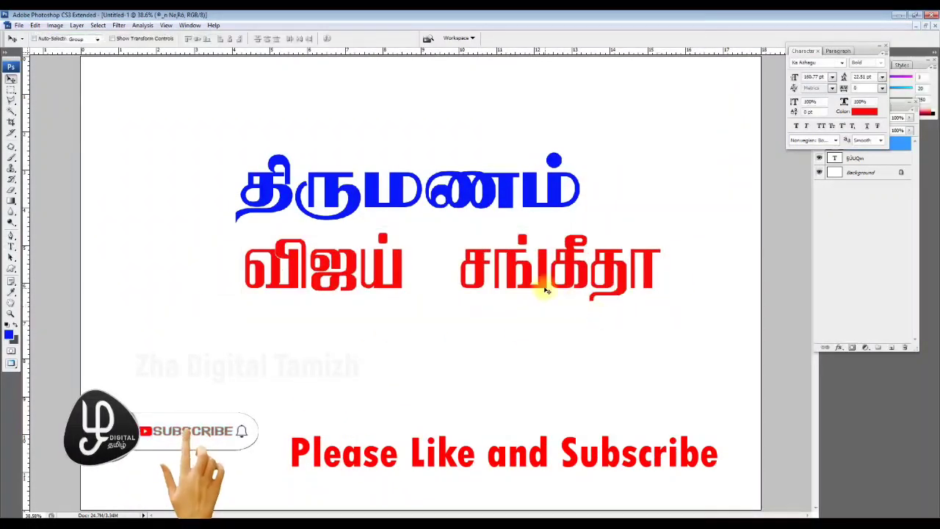
left_click_drag(541, 279, 497, 279)
key("Return")
- Add the date 11.12.2023 below the names in dark grey
left_click(331, 359)
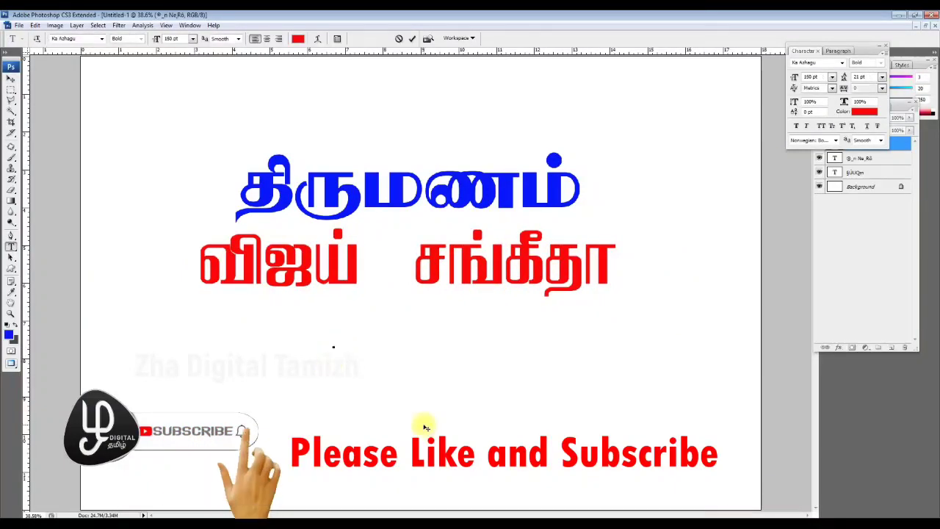
type("11.12.2023")
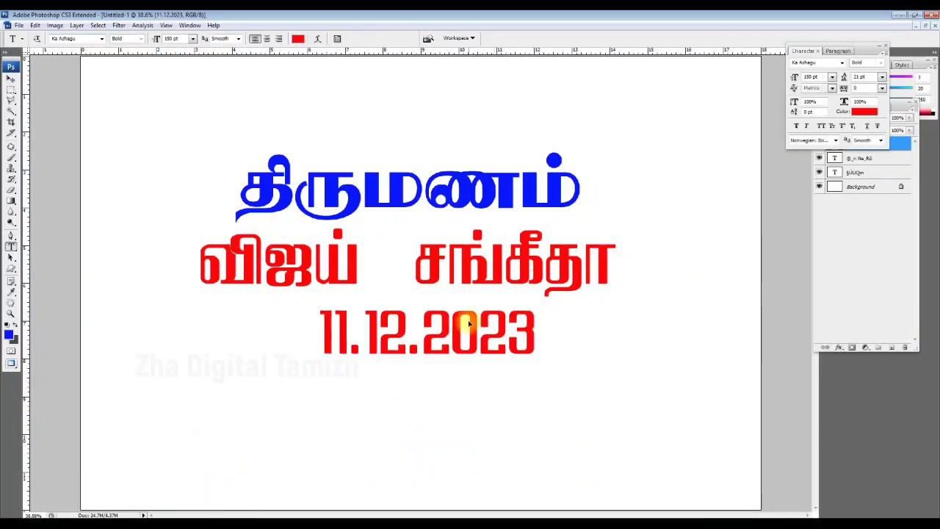
key("ctrl+a")
left_click(865, 111)
left_click(706, 377)
key("Return")
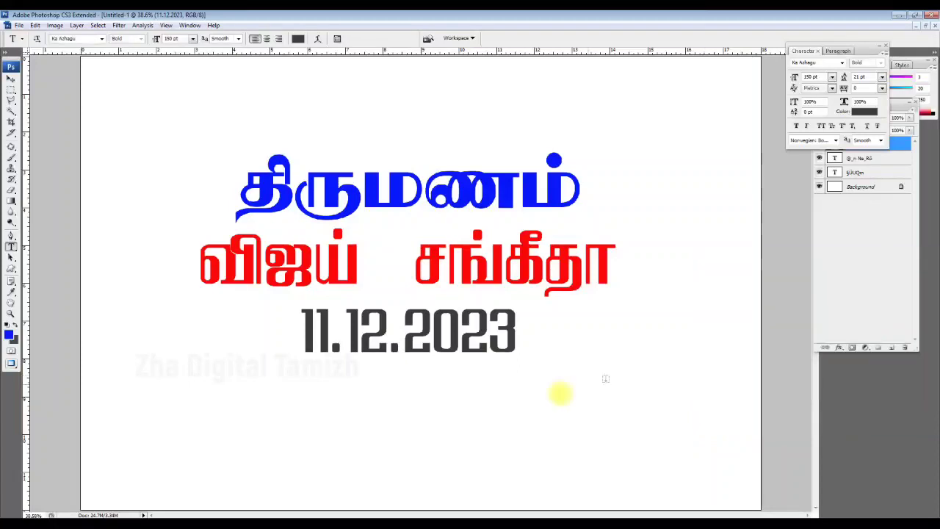
key("v")
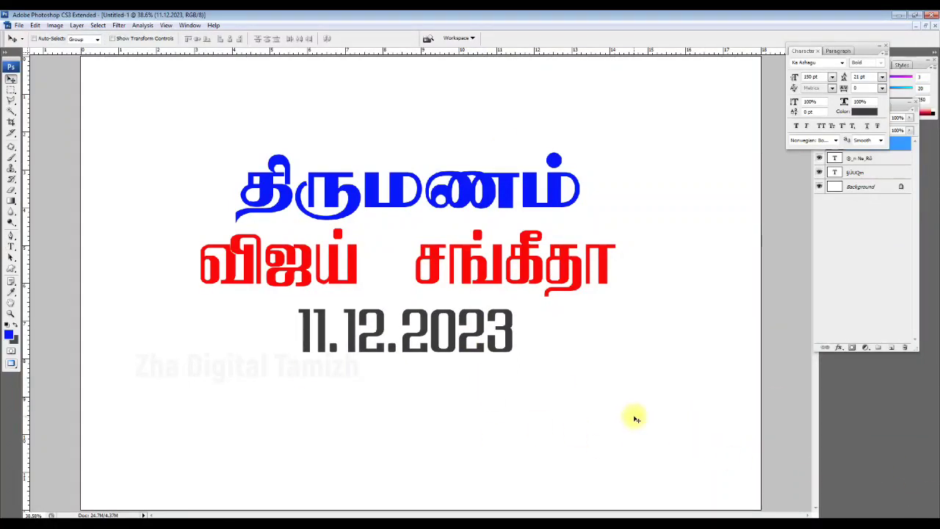
- Switch back to Character Map and reselect JF Banumathi in its Font list
key("alt+Tab")
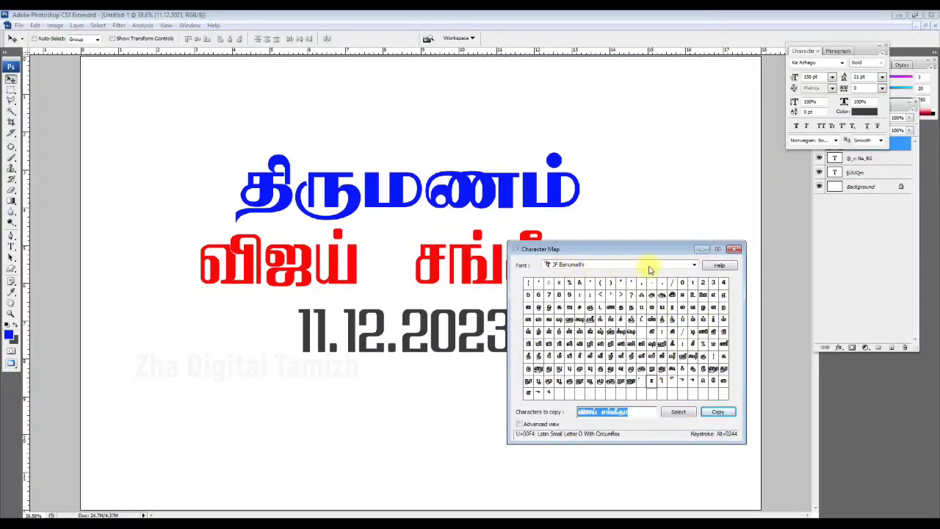
left_click(693, 265)
left_click(667, 240)
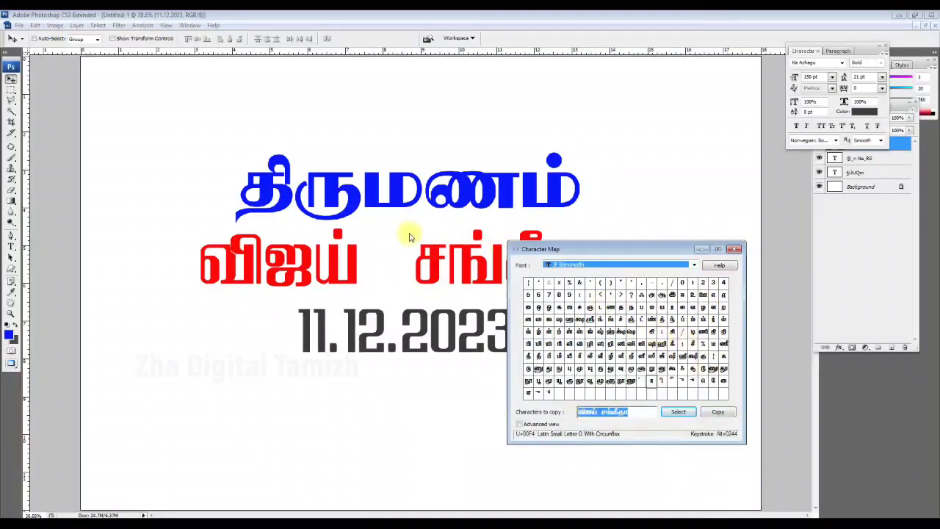